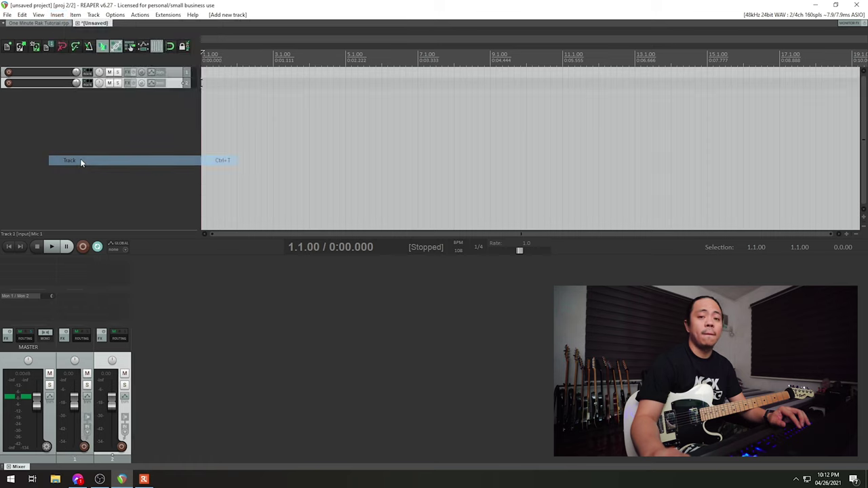
Step: Add empty tracks until the new project has four
{"action": "left_click", "coordinate": [80, 160]}
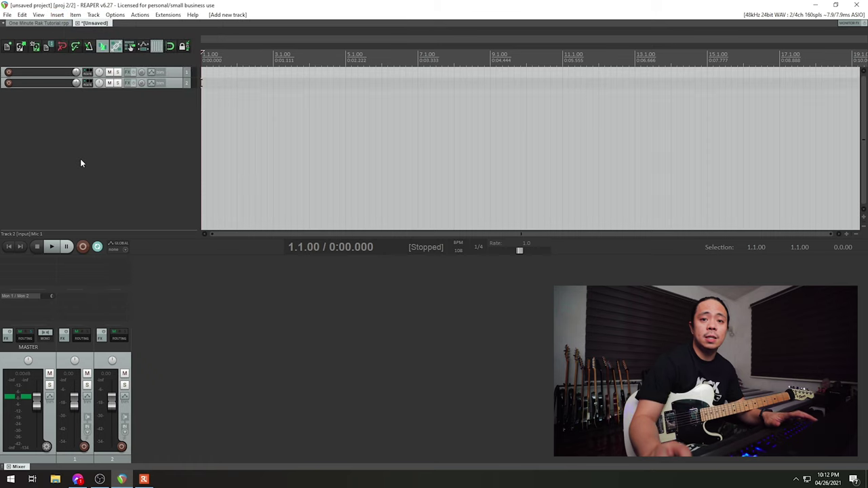
{"action": "double_click", "coordinate": [80, 163]}
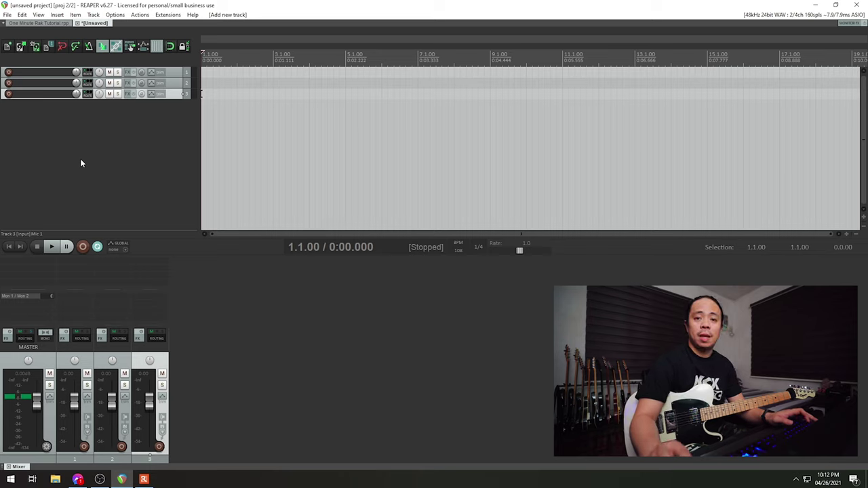
{"action": "double_click", "coordinate": [80, 162]}
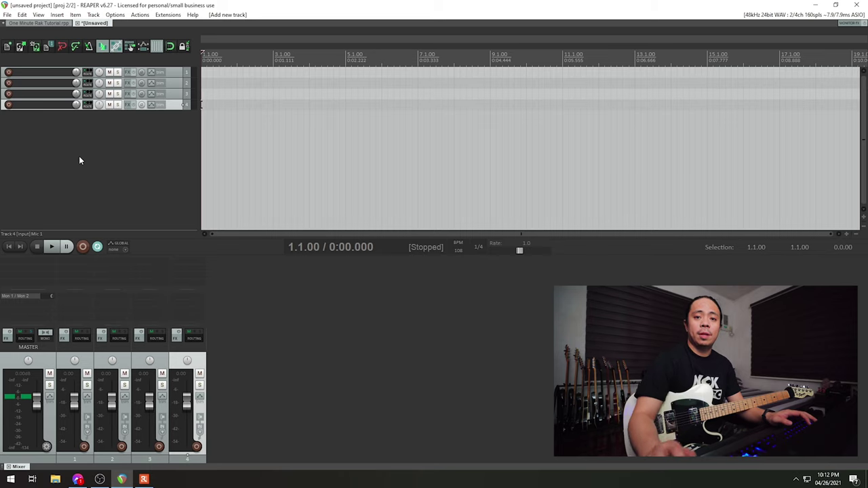
Step: Name the first three tracks GTR, Gtr L and Gtr R
{"action": "double_click", "coordinate": [41, 71]}
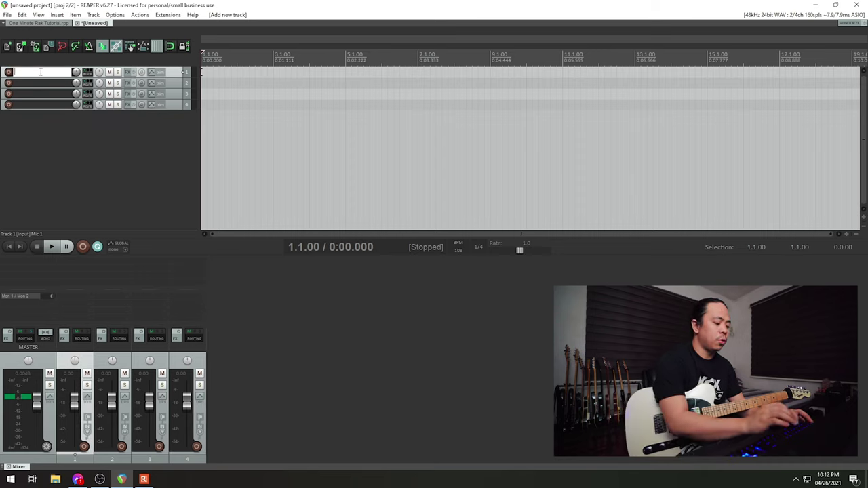
{"action": "type", "text": "GTR"}
{"action": "key", "text": "Return"}
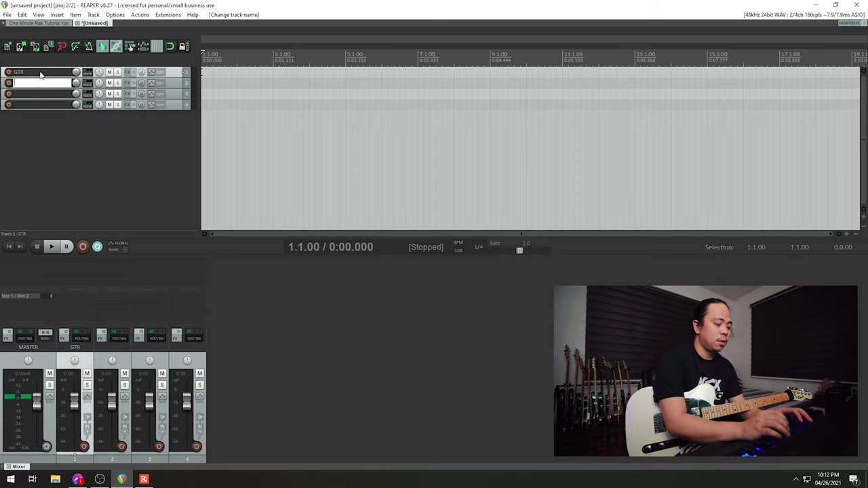
{"action": "type", "text": "Gtr"}
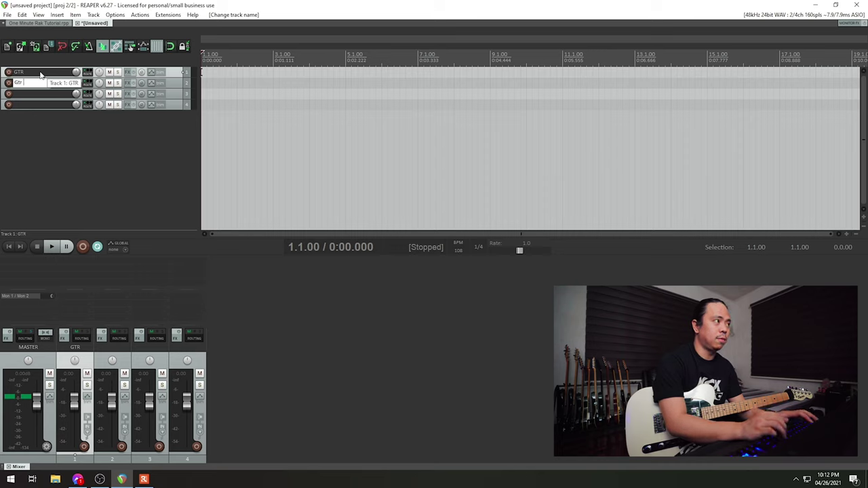
{"action": "type", "text": " L"}
{"action": "key", "text": "Tab"}
{"action": "type", "text": "Gtr R"}
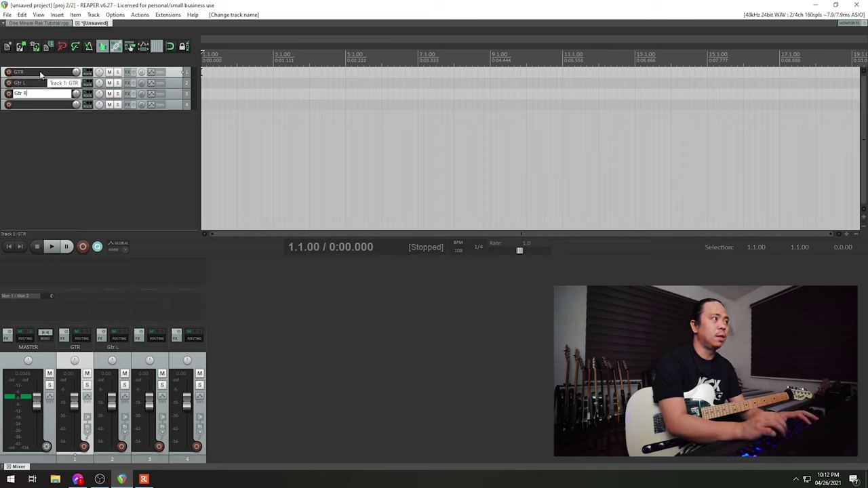
Step: Name the fourth track Gtr Punch
{"action": "key", "text": "Tab"}
{"action": "type", "text": "Gtr punc"}
{"action": "key", "text": "BackSpace"}
{"action": "key", "text": "BackSpace"}
{"action": "key", "text": "BackSpace"}
{"action": "type", "text": "Punch"}
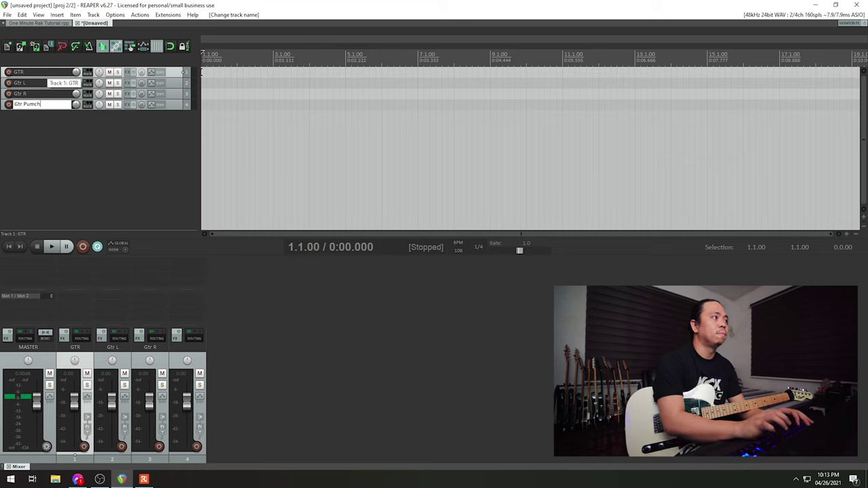
{"action": "key", "text": "BackSpace"}
{"action": "key", "text": "BackSpace"}
{"action": "type", "text": "nch"}
{"action": "key", "text": "Return"}
{"action": "left_click", "coordinate": [63, 130]}
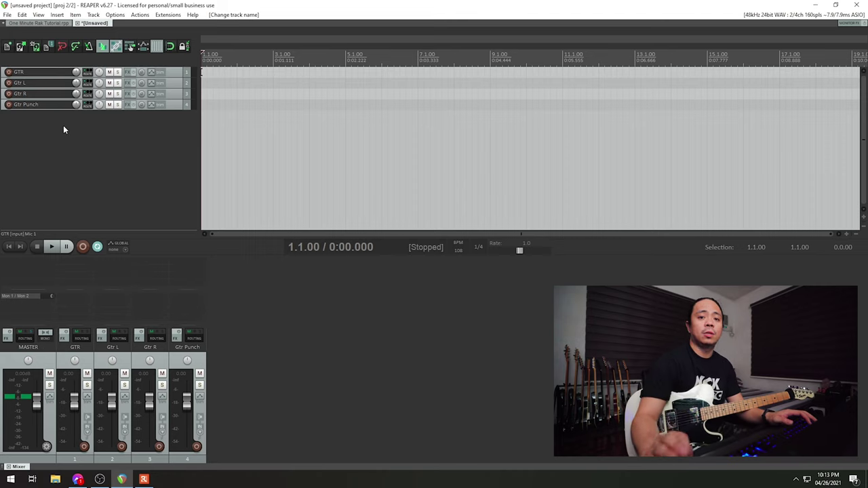
Step: Nest the Gtr L, Gtr R and Gtr Punch tracks as children inside the GTR folder track
{"action": "left_click", "coordinate": [57, 106]}
{"action": "left_click", "coordinate": [52, 82], "text": "shift"}
{"action": "left_click_drag", "start_coordinate": [46, 83], "coordinate": [50, 71]}
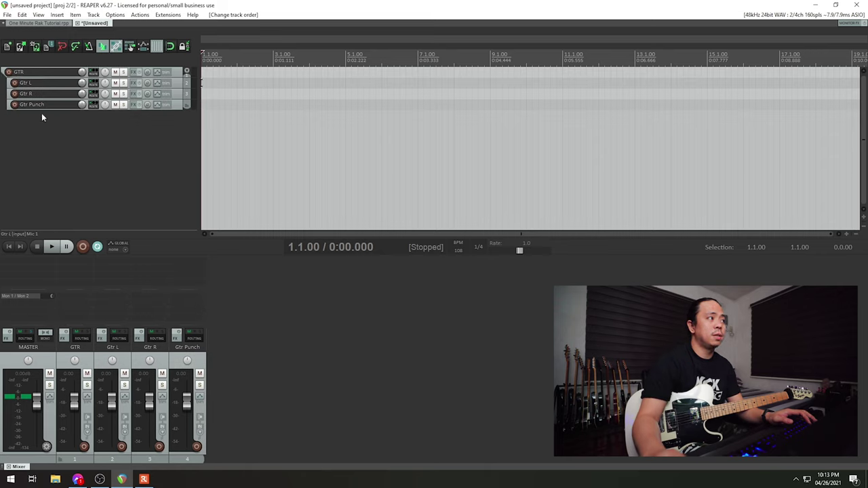
{"action": "left_click", "coordinate": [37, 71]}
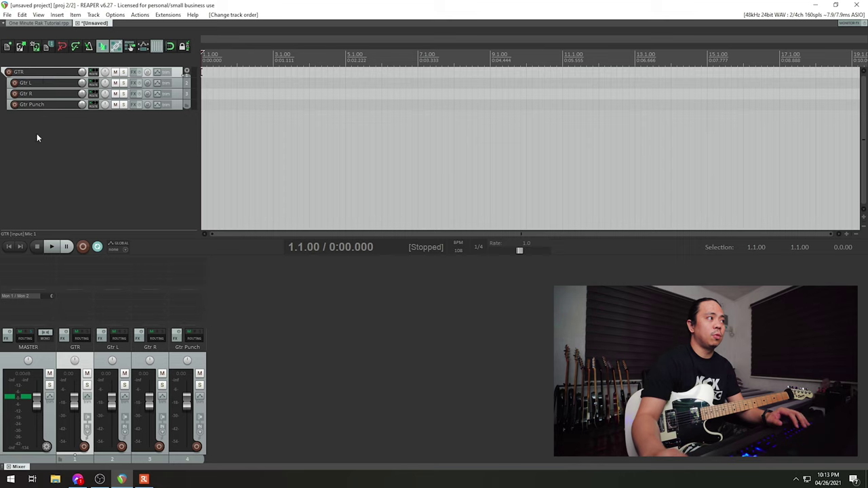
{"action": "left_click", "coordinate": [31, 93]}
{"action": "left_click", "coordinate": [34, 104], "text": "shift"}
{"action": "left_click", "coordinate": [40, 114]}
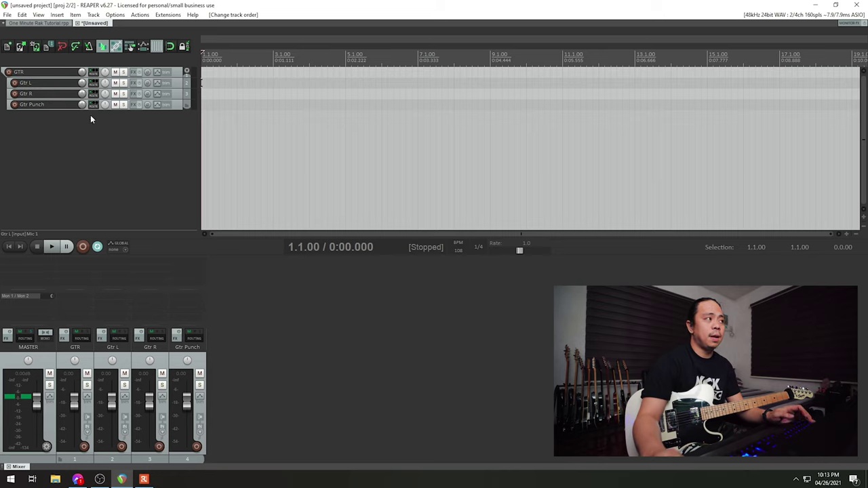
Step: Pan the Gtr L track to the left and the Gtr R track to the right
{"action": "left_click", "coordinate": [105, 93]}
{"action": "left_click_drag", "start_coordinate": [105, 96], "coordinate": [105, 68]}
{"action": "left_click", "coordinate": [42, 84]}
{"action": "left_click", "coordinate": [43, 91], "text": "shift"}
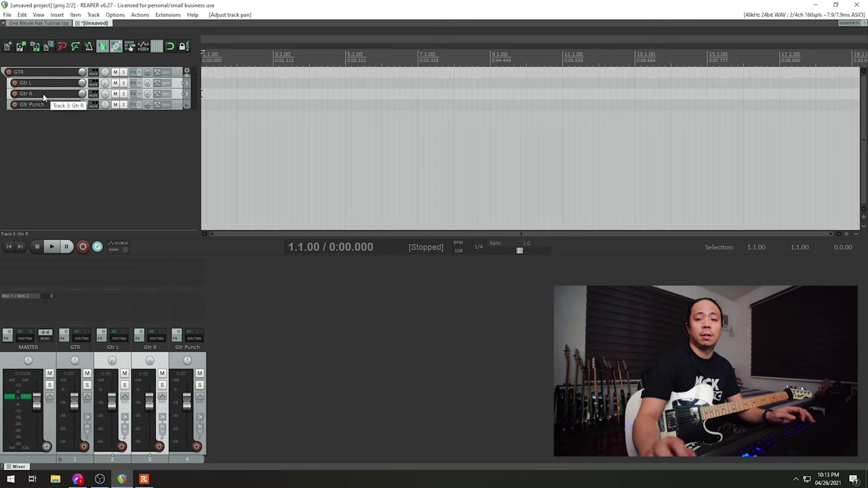
{"action": "left_click", "coordinate": [46, 121]}
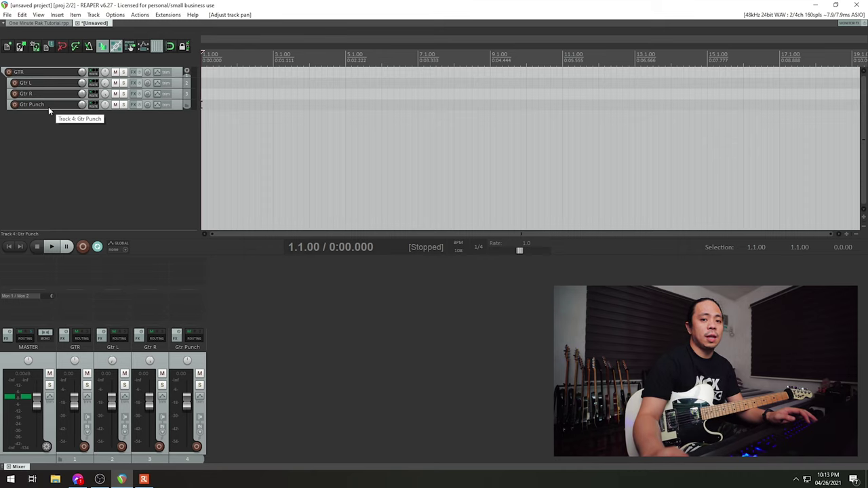
Step: Set the custom color of the GTR folder and its three child tracks to bright pink
{"action": "left_click", "coordinate": [48, 106]}
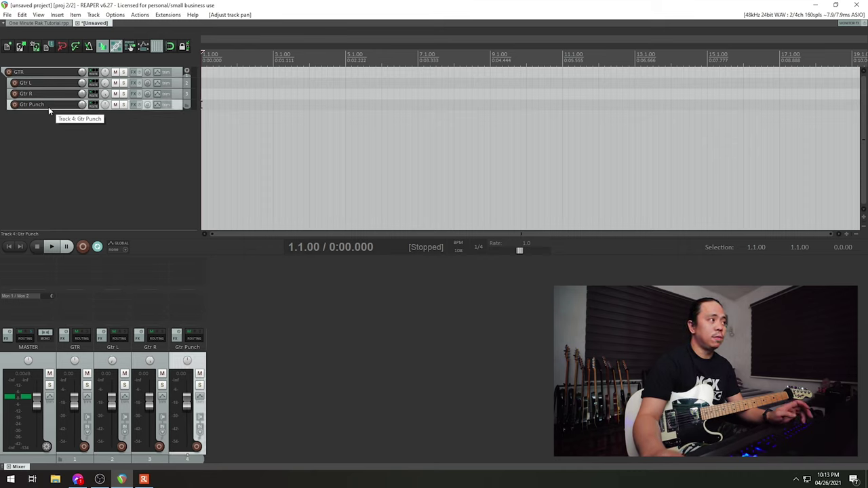
{"action": "left_click", "coordinate": [42, 72], "text": "shift"}
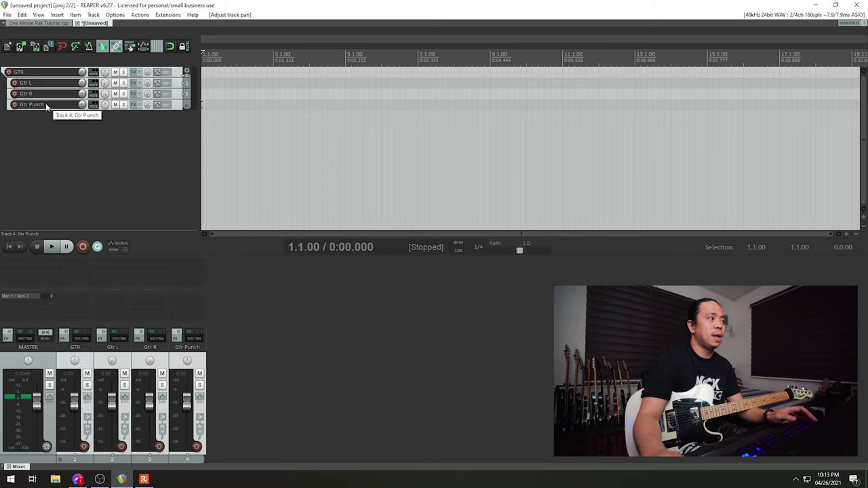
{"action": "right_click", "coordinate": [45, 104]}
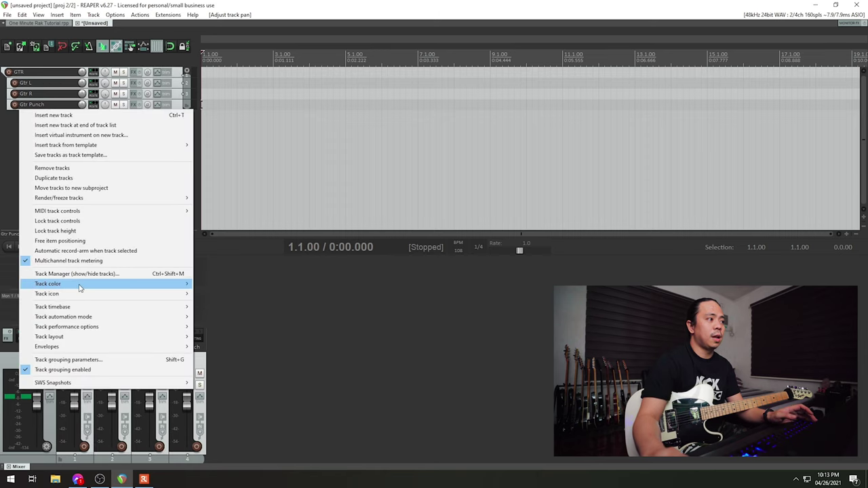
{"action": "mouse_move", "coordinate": [81, 285]}
{"action": "left_click", "coordinate": [224, 284]}
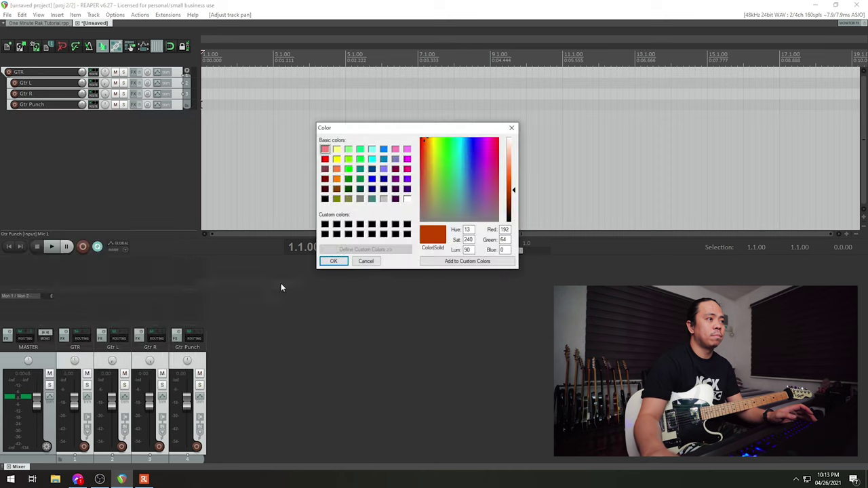
{"action": "left_click", "coordinate": [407, 168]}
{"action": "left_click", "coordinate": [333, 261]}
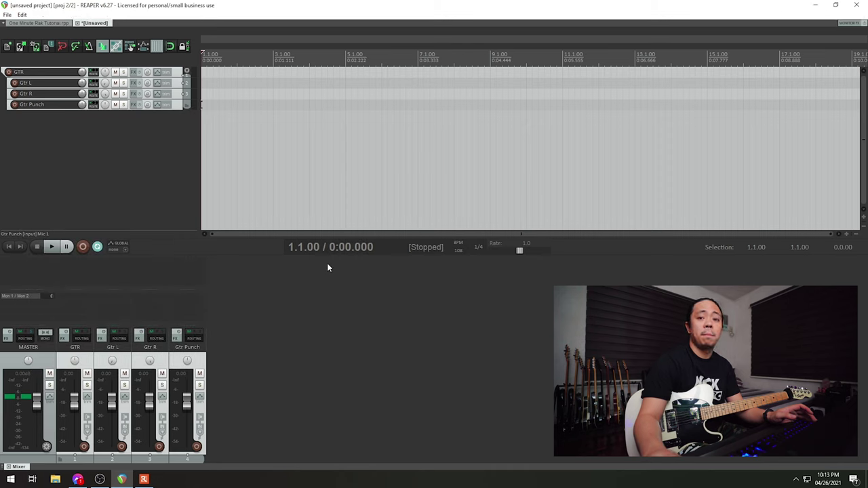
{"action": "left_click", "coordinate": [93, 181]}
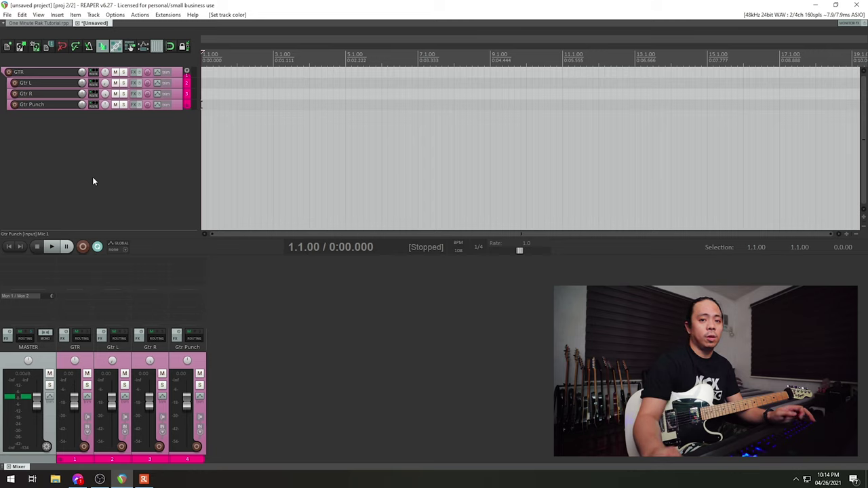
Step: Add two empty tracks and move them above the GTR folder
{"action": "double_click", "coordinate": [93, 179]}
{"action": "double_click", "coordinate": [93, 179]}
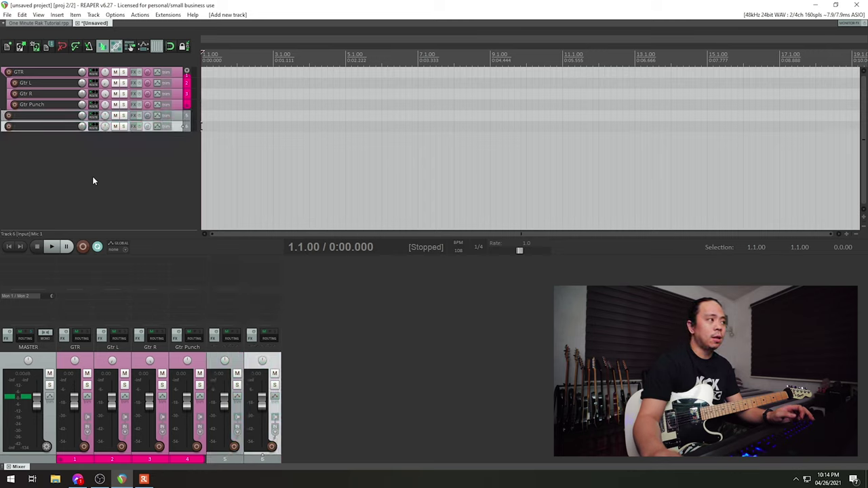
{"action": "left_click", "coordinate": [19, 115], "text": "shift"}
{"action": "left_click_drag", "start_coordinate": [20, 116], "coordinate": [39, 80]}
Step: Name the two new tracks above the GTR folder DRUMS and BASS
{"action": "double_click", "coordinate": [39, 75]}
{"action": "type", "text": "B"}
{"action": "type", "text": "RUMS"}
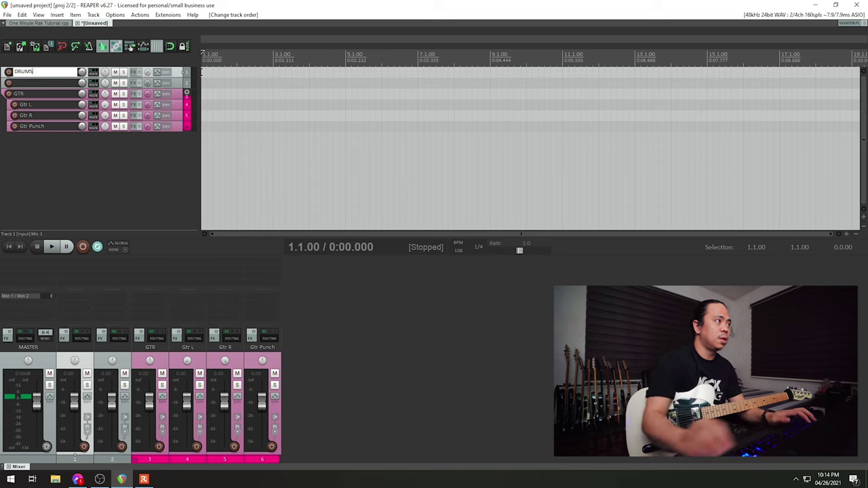
{"action": "key", "text": "Return"}
{"action": "double_click", "coordinate": [44, 82]}
{"action": "type", "text": "BASS"}
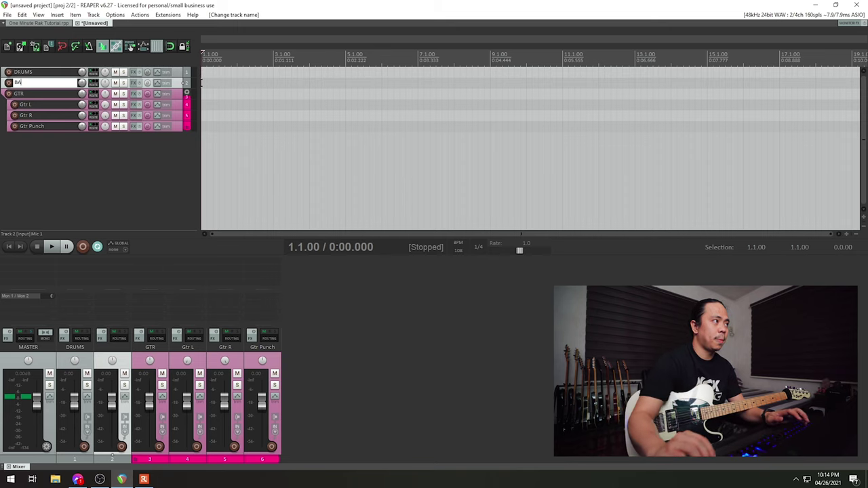
Step: Set the DRUMS track's custom color to bright green
{"action": "right_click", "coordinate": [36, 69]}
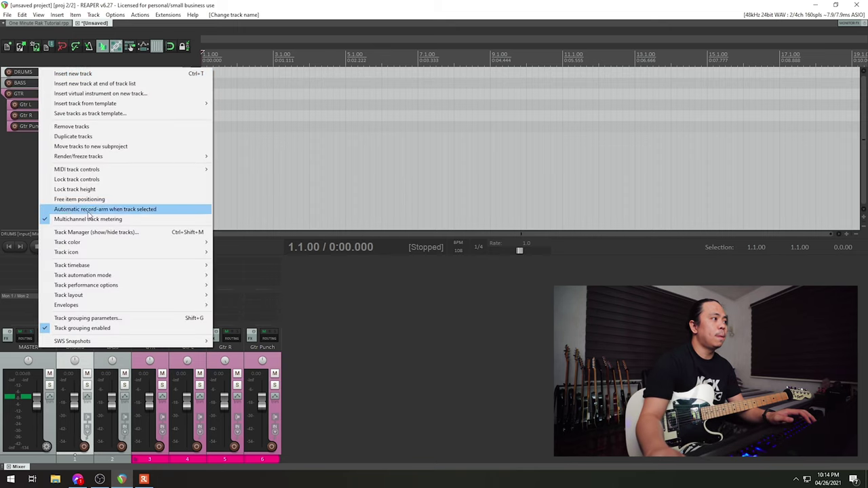
{"action": "mouse_move", "coordinate": [103, 246]}
{"action": "left_click", "coordinate": [257, 242]}
{"action": "left_click", "coordinate": [347, 168]}
{"action": "left_click", "coordinate": [333, 261]}
Step: Set the BASS track's custom color to blue
{"action": "left_click", "coordinate": [44, 79]}
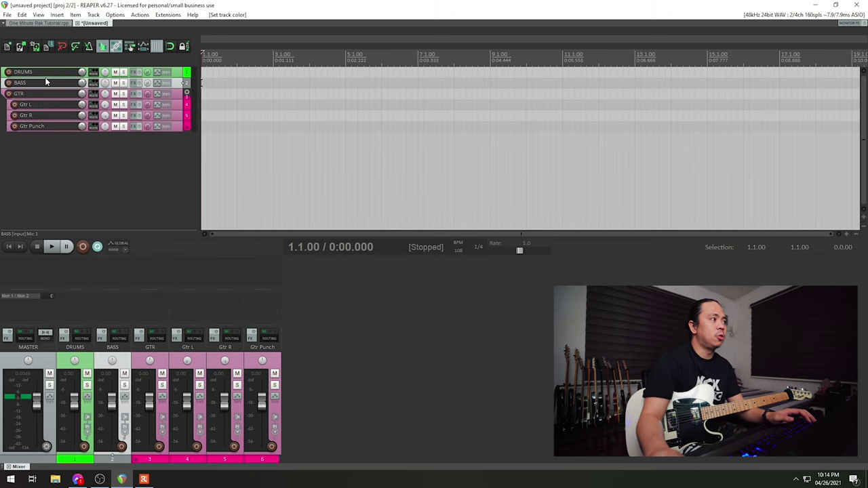
{"action": "right_click", "coordinate": [45, 79]}
{"action": "mouse_move", "coordinate": [135, 253]}
{"action": "left_click", "coordinate": [257, 251]}
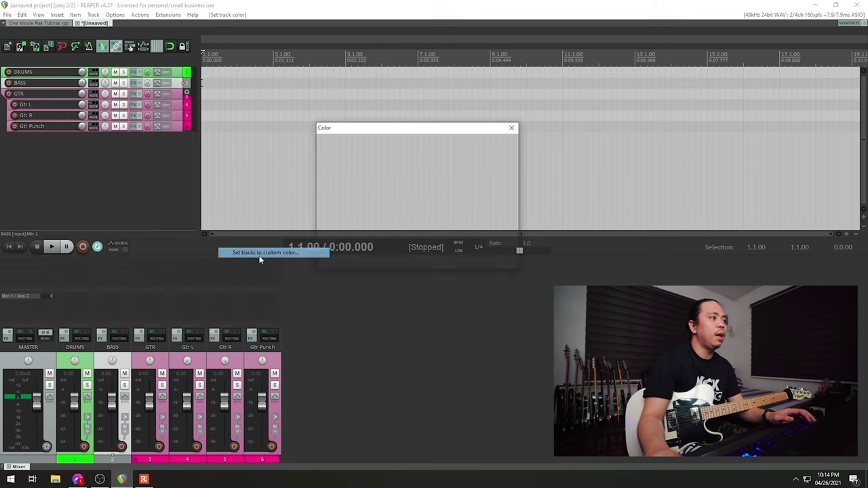
{"action": "left_click", "coordinate": [372, 179]}
{"action": "left_click", "coordinate": [333, 261]}
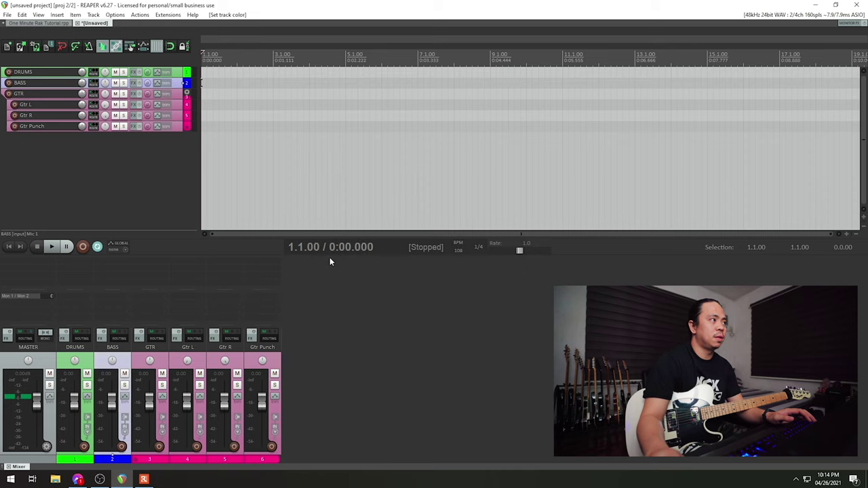
Step: Add a track at the end of the track list and name it INSTRUMENT
{"action": "double_click", "coordinate": [111, 192]}
{"action": "double_click", "coordinate": [50, 138]}
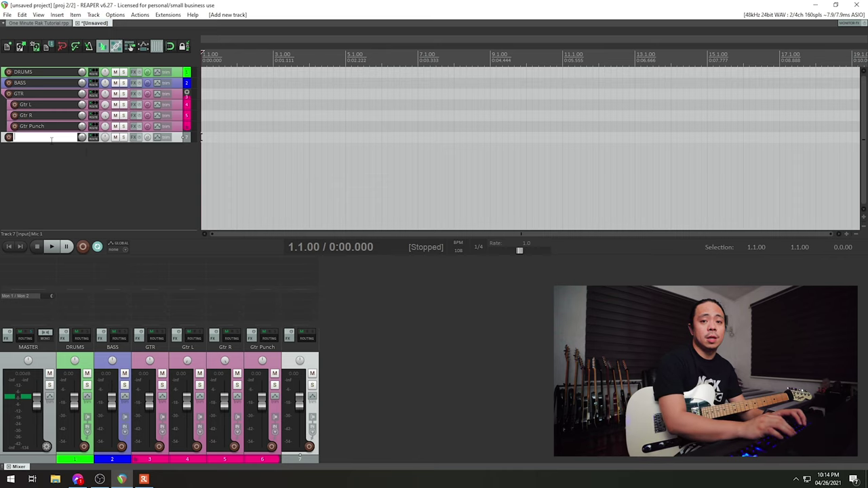
{"action": "type", "text": "INST"}
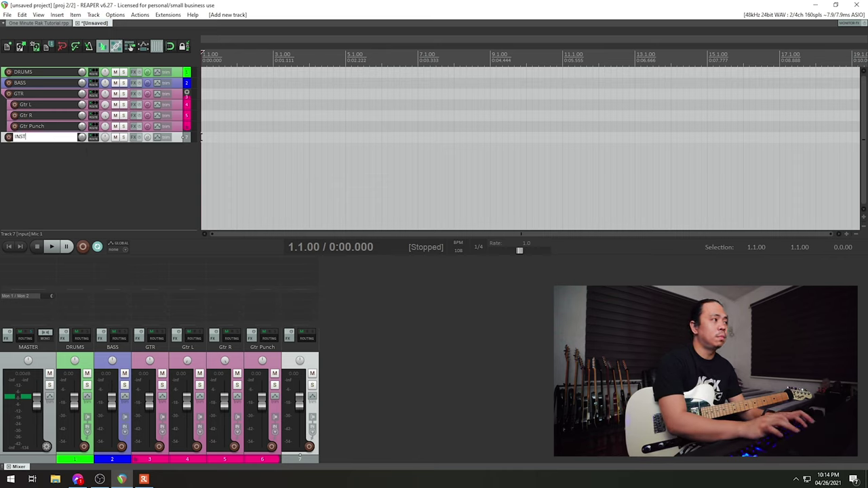
{"action": "type", "text": "RUMENT"}
{"action": "key", "text": "Return"}
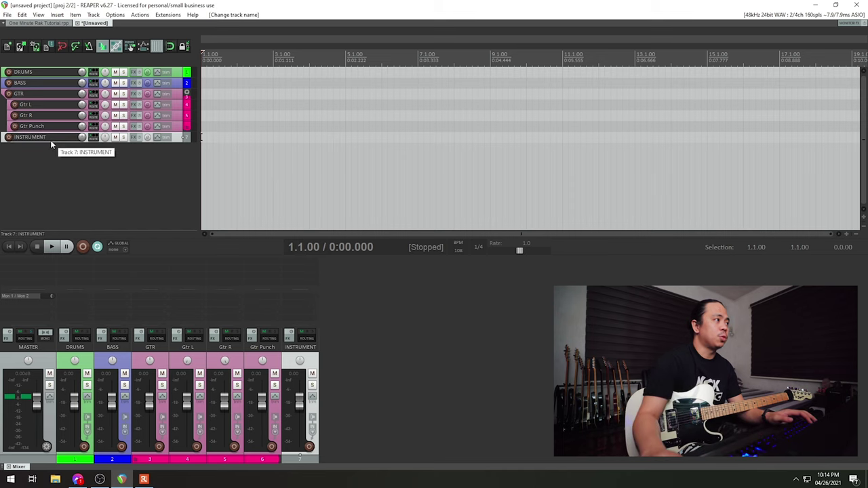
Step: Move INSTRUMENT above all other tracks and nest DRUMS, BASS and the GTR folder inside it
{"action": "left_click_drag", "start_coordinate": [50, 138], "coordinate": [44, 67]}
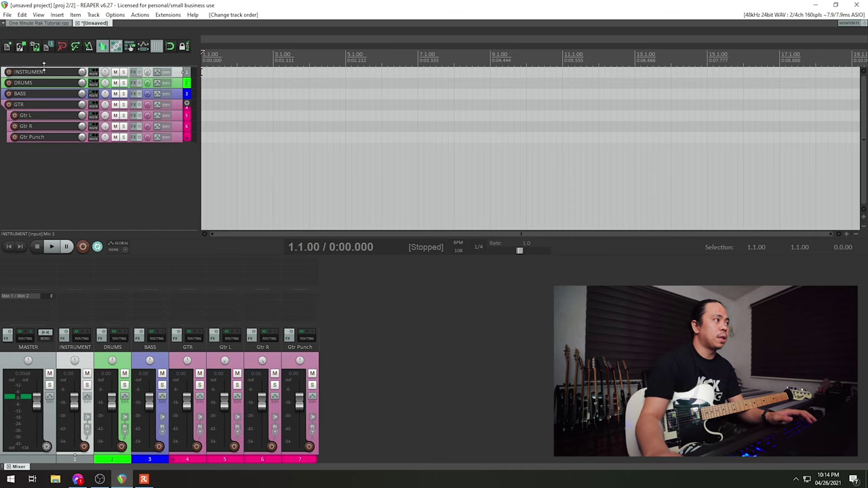
{"action": "left_click", "coordinate": [46, 82]}
{"action": "left_click", "coordinate": [46, 101], "text": "shift"}
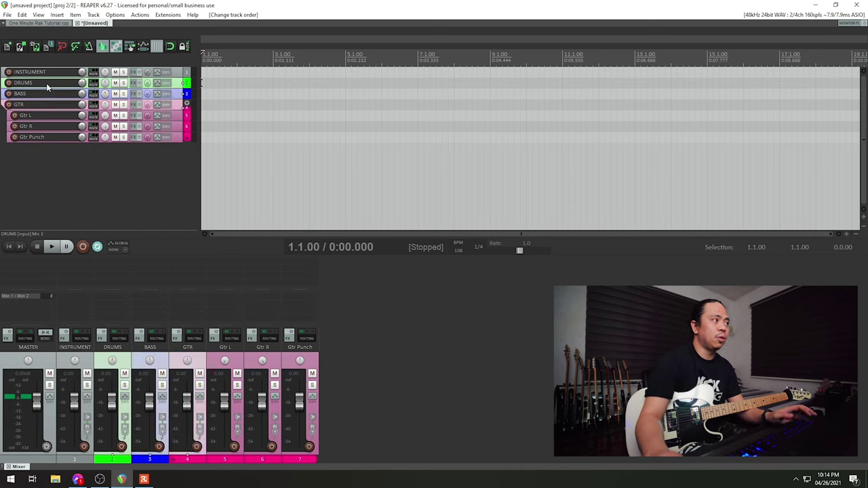
{"action": "left_click_drag", "start_coordinate": [48, 82], "coordinate": [53, 72]}
{"action": "left_click", "coordinate": [61, 162]}
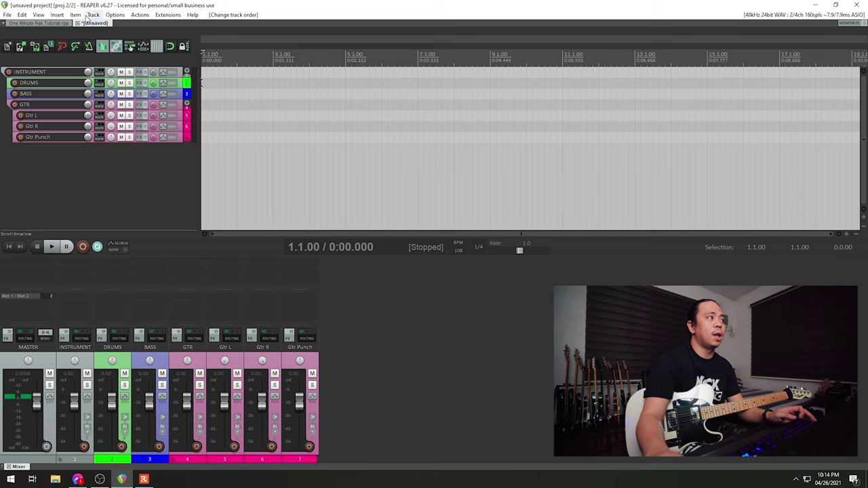
Step: Examine the track layout of the One Minute Rak Tutorial project for comparison, and return to the unsaved project
{"action": "left_click", "coordinate": [39, 23]}
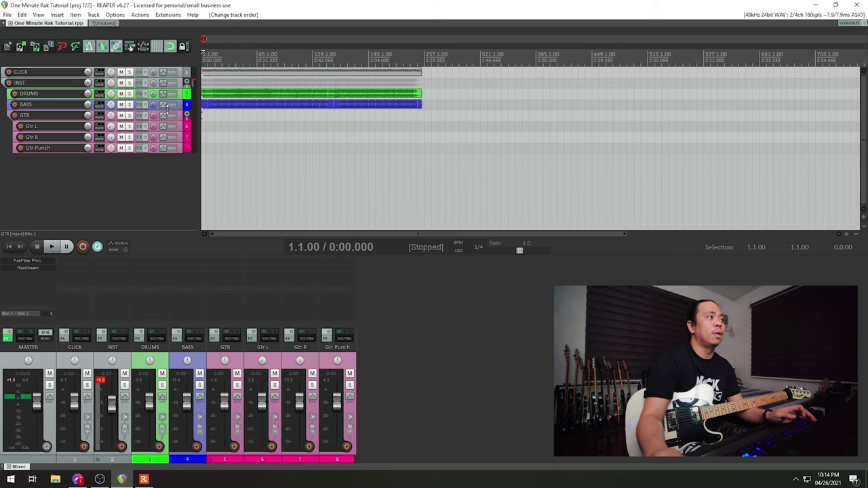
{"action": "left_click", "coordinate": [101, 23]}
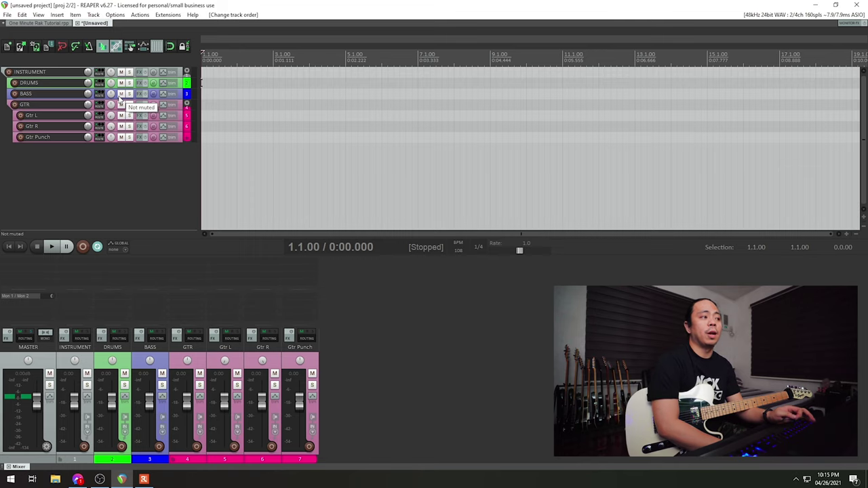
Step: Switch to the One Minute Rak Tutorial project and arm the Gtr Punch track for recording
{"action": "left_click", "coordinate": [48, 23]}
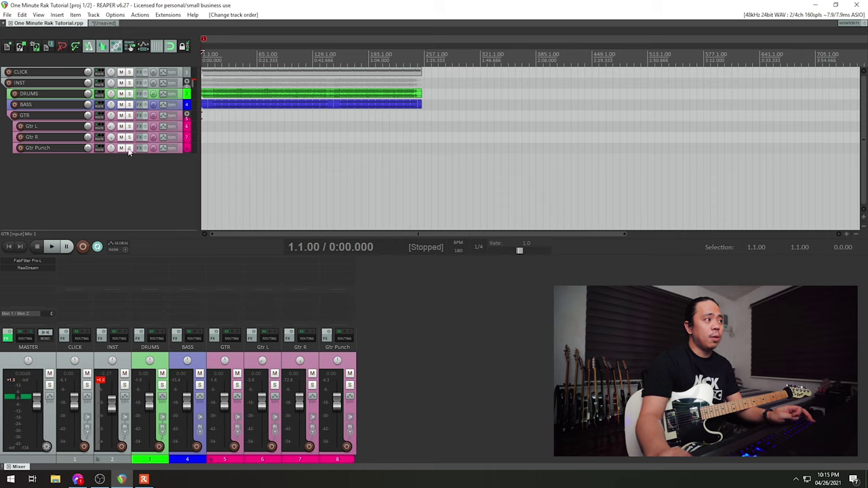
{"action": "left_click", "coordinate": [20, 149]}
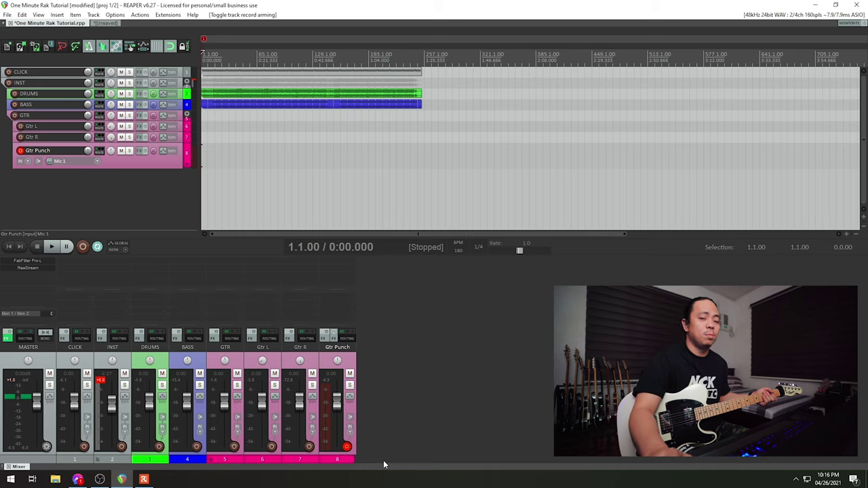
Step: Search the effects for "fortin" and add the VST Fortin Nameless Suite (Neural DSP) to the Gtr Punch track
{"action": "double_click", "coordinate": [339, 268]}
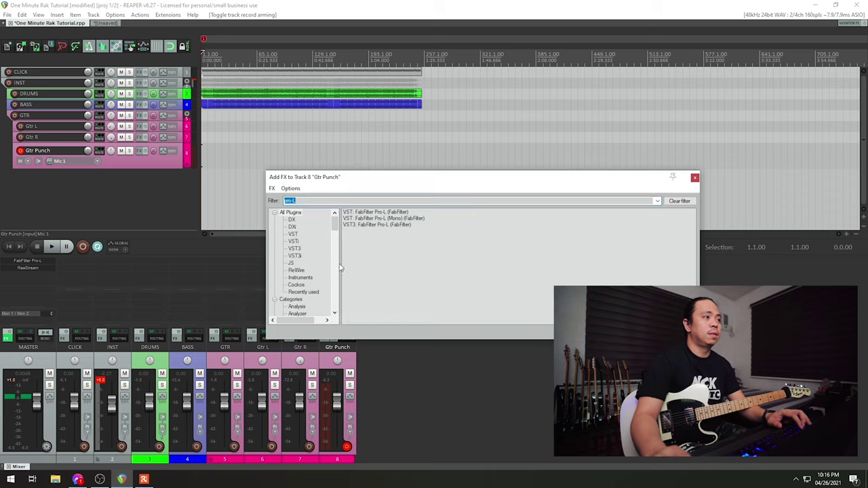
{"action": "type", "text": "pro-"}
{"action": "key", "text": "ctrl+a"}
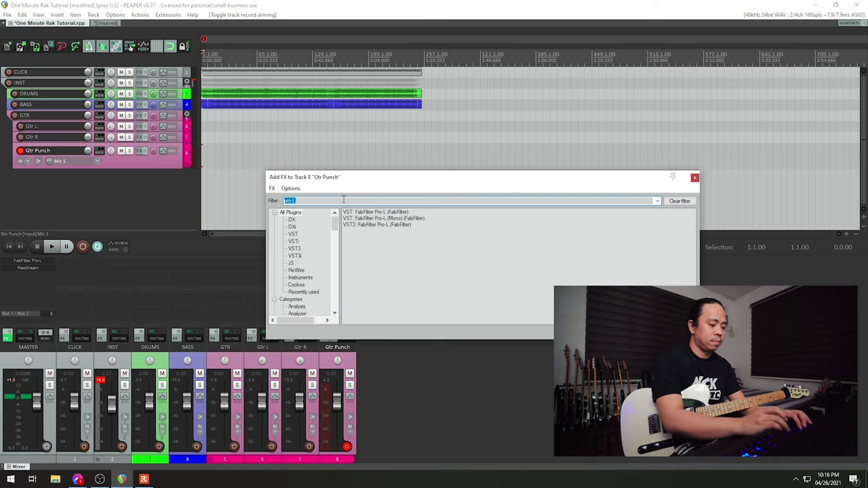
{"action": "key", "text": "BackSpace"}
{"action": "type", "text": "fortin"}
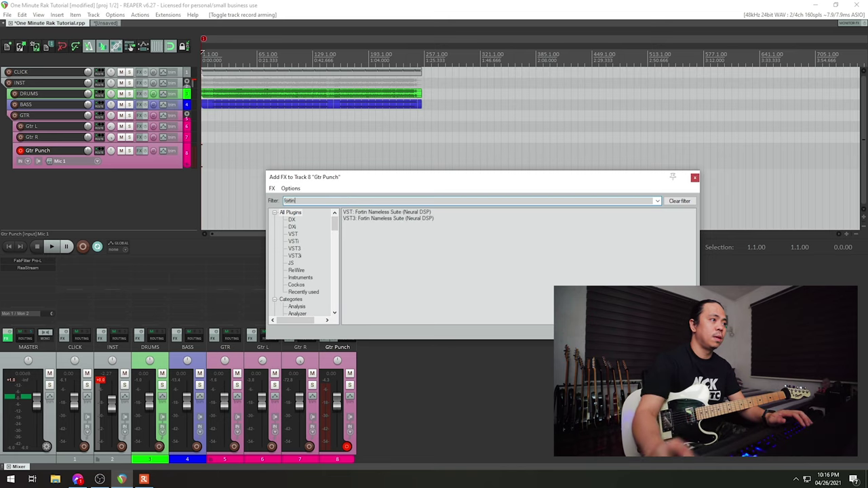
{"action": "double_click", "coordinate": [362, 213]}
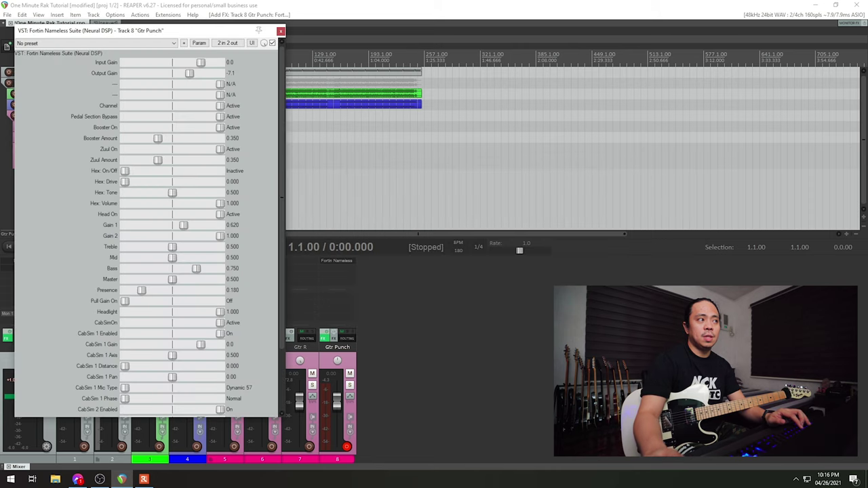
Step: Show the Fortin Nameless Suite's graphical interface, load the artist preset 8 RIFFEIGHT - Jens Kidman, and close the plugin window
{"action": "left_click", "coordinate": [252, 43]}
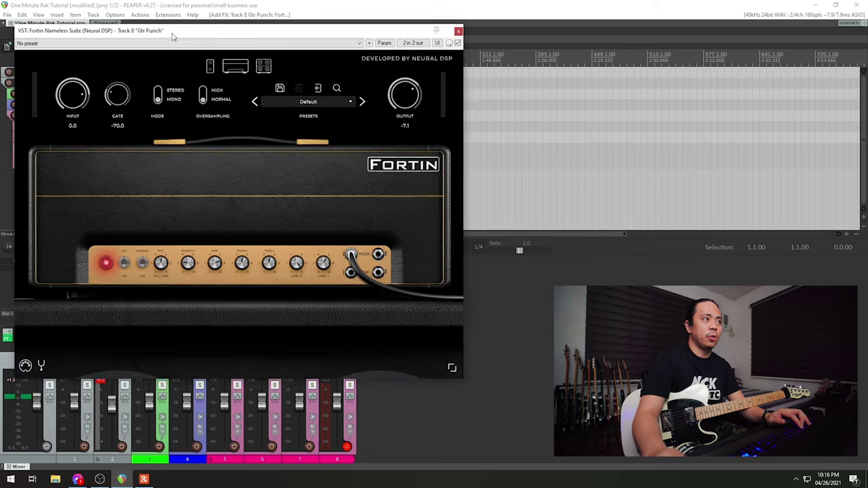
{"action": "left_click_drag", "start_coordinate": [172, 36], "coordinate": [348, 83]}
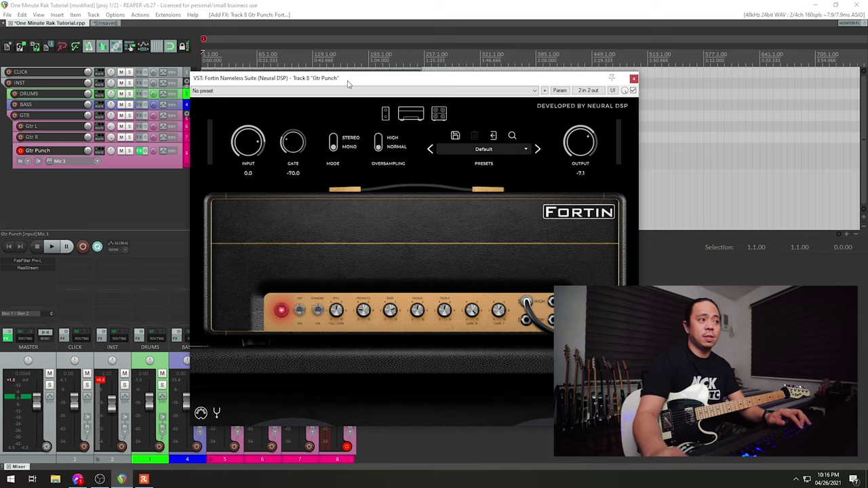
{"action": "left_click", "coordinate": [487, 149]}
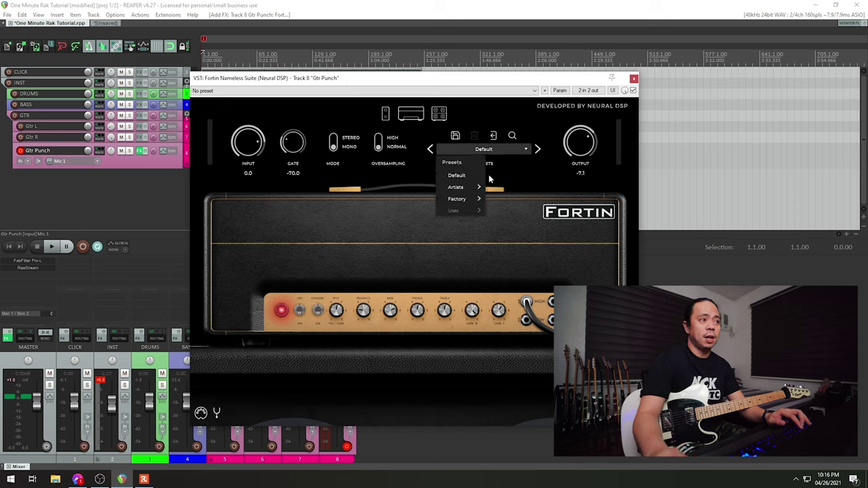
{"action": "mouse_move", "coordinate": [475, 187]}
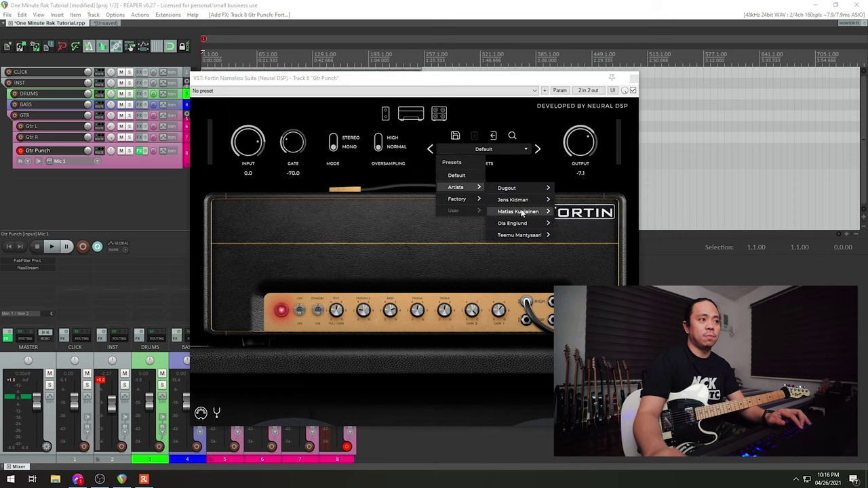
{"action": "mouse_move", "coordinate": [520, 200]}
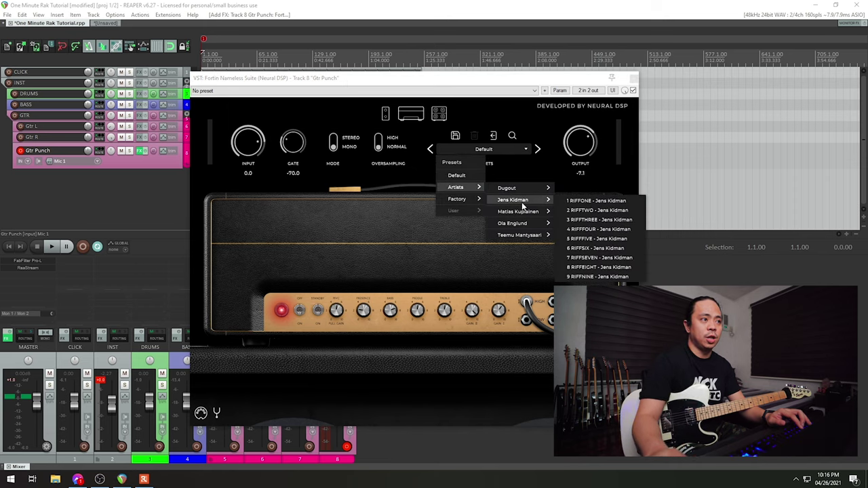
{"action": "left_click", "coordinate": [618, 268]}
{"action": "key", "text": "Escape"}
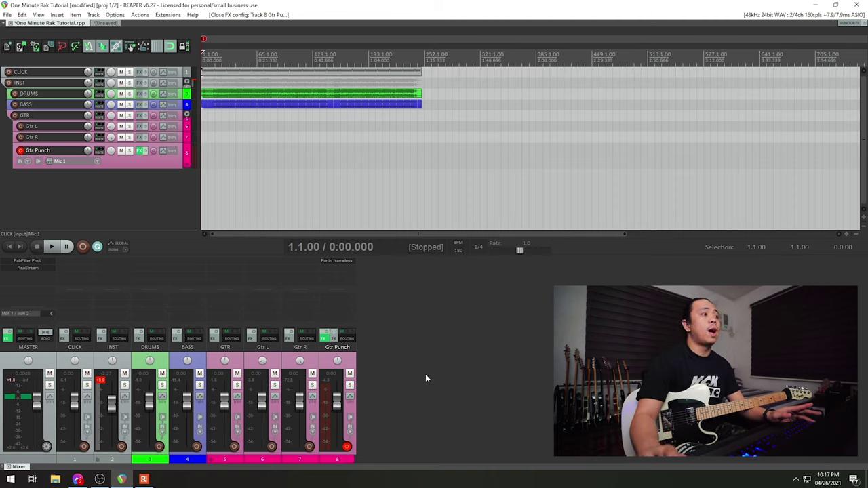
Step: Copy the Fortin Nameless effect from Gtr Punch to both the Gtr L and Gtr R tracks
{"action": "left_click", "coordinate": [280, 368]}
{"action": "left_click", "coordinate": [286, 368], "text": "ctrl"}
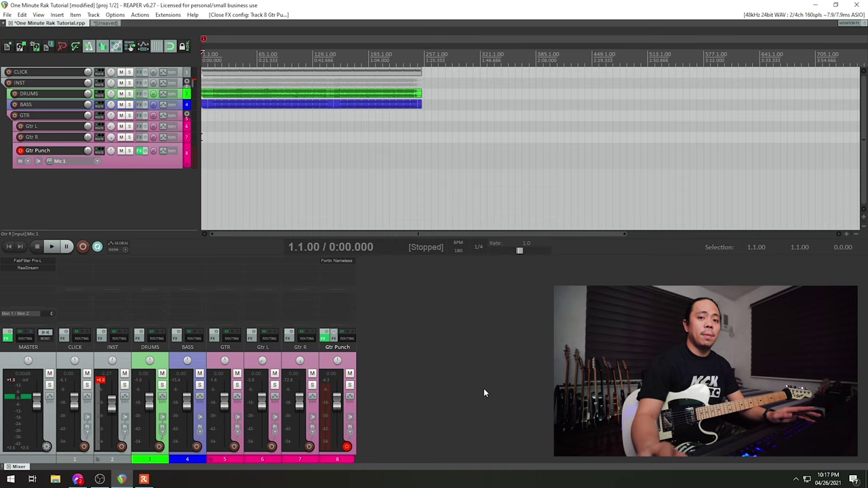
{"action": "right_click", "coordinate": [338, 261]}
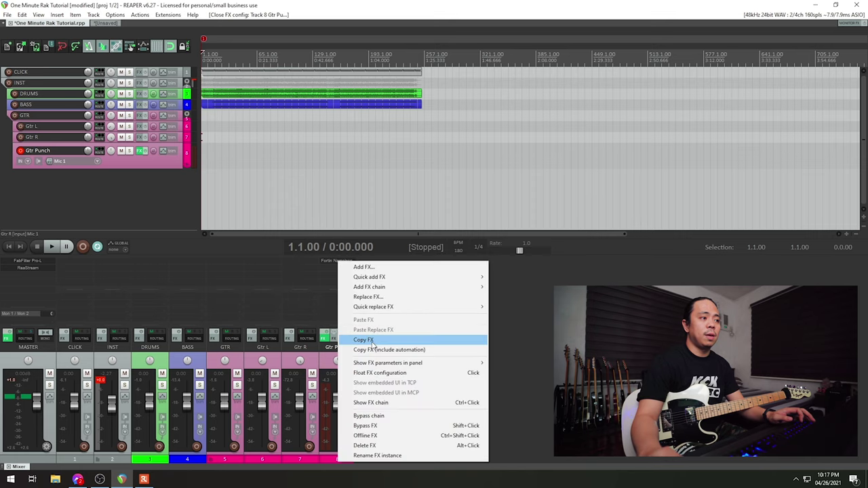
{"action": "left_click", "coordinate": [363, 340]}
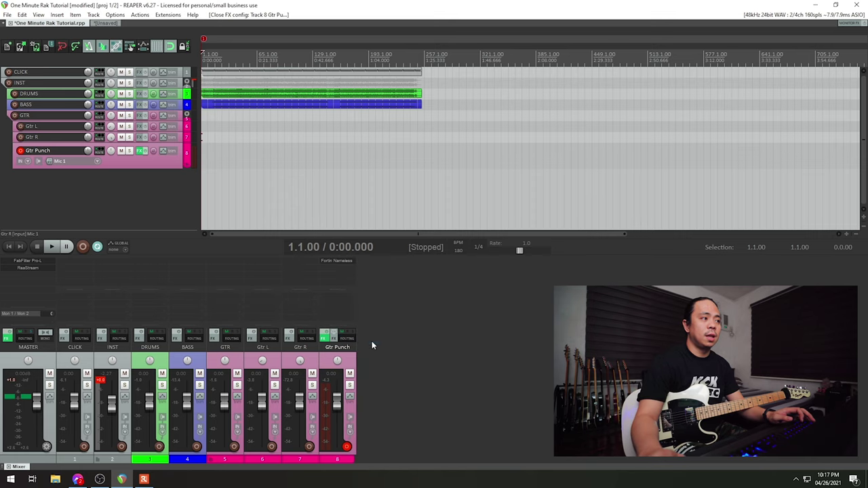
{"action": "right_click", "coordinate": [257, 259]}
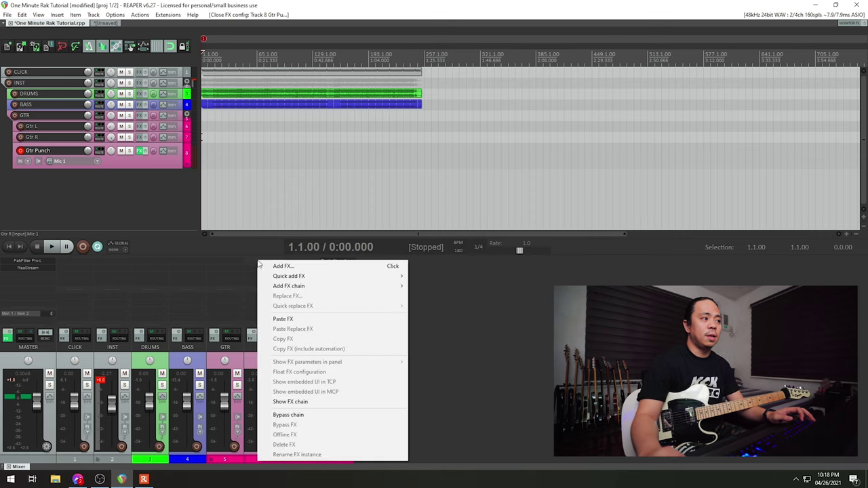
{"action": "left_click", "coordinate": [293, 318]}
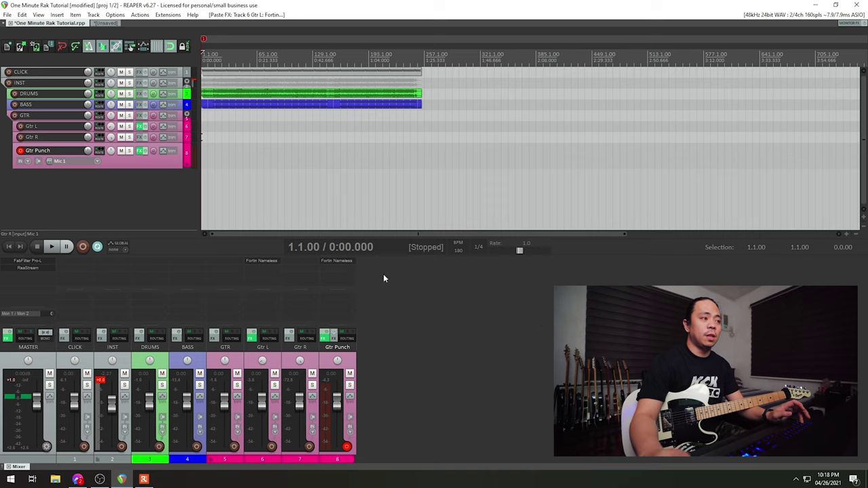
{"action": "left_click_drag", "start_coordinate": [344, 260], "coordinate": [304, 263]}
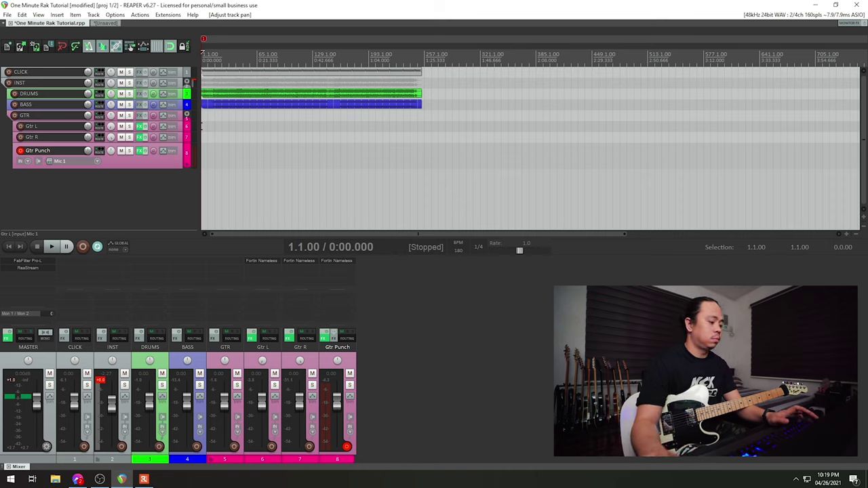
Step: Record a first guitar take on Gtr Punch, move the recorded item to the Gtr L track, and save the project
{"action": "key", "text": "ctrl+r"}
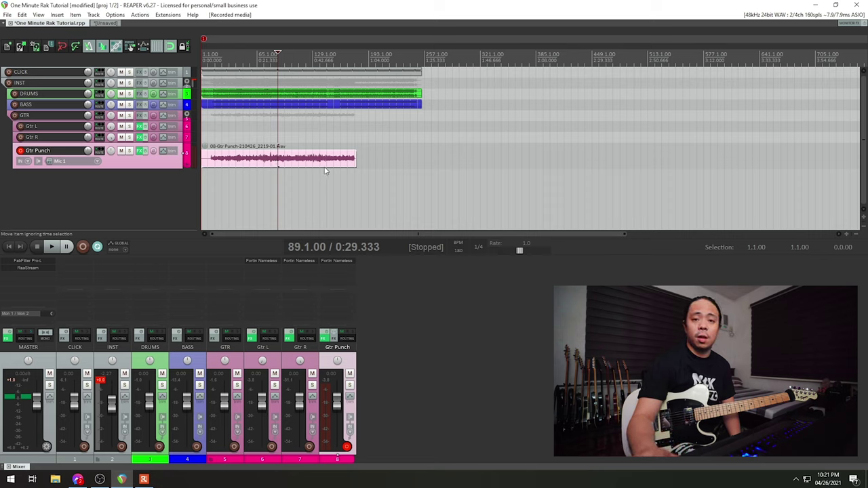
{"action": "left_click_drag", "start_coordinate": [296, 162], "coordinate": [287, 129]}
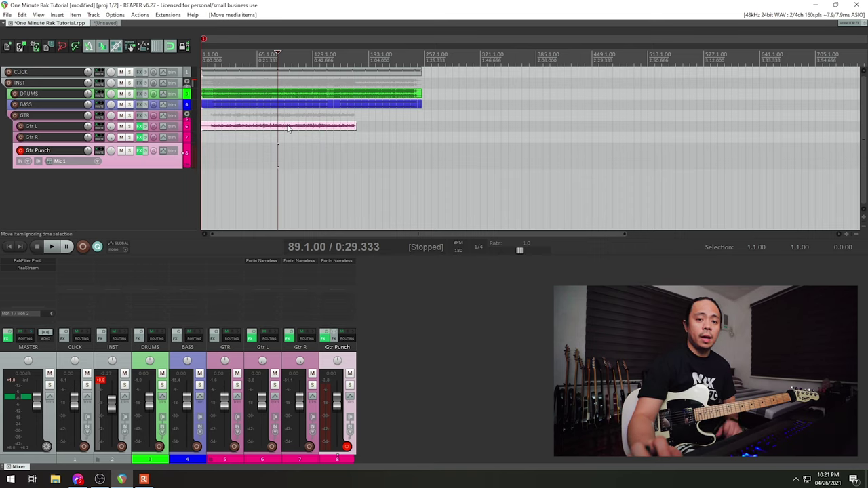
{"action": "key", "text": "ctrl+s"}
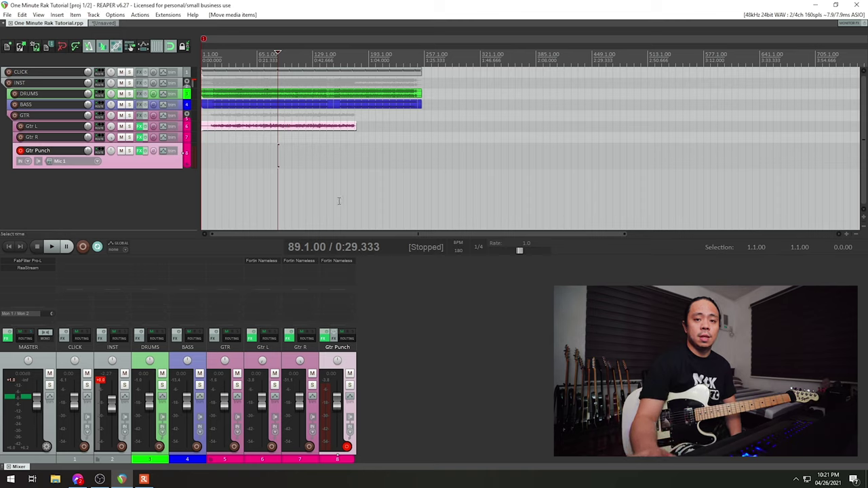
Step: Record a second guitar take on Gtr Punch from the project start and move the recorded item to the Gtr R track
{"action": "key", "text": "Home"}
{"action": "left_click", "coordinate": [83, 247]}
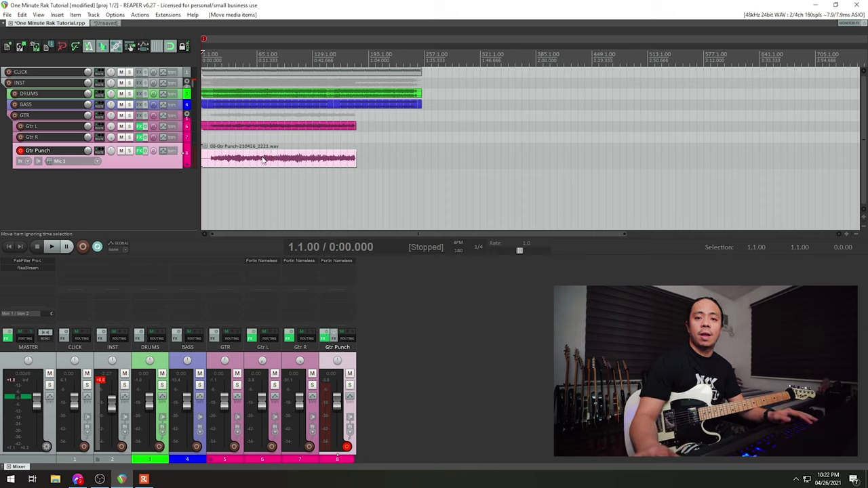
{"action": "left_click_drag", "start_coordinate": [265, 158], "coordinate": [265, 139]}
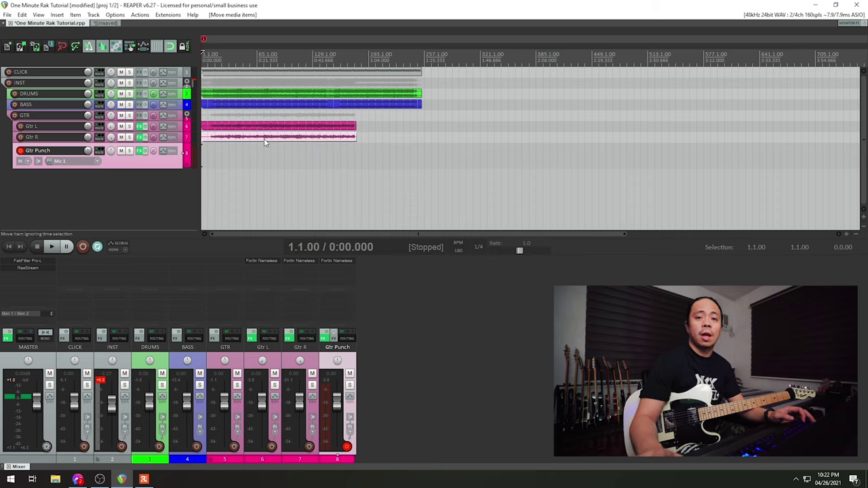
Step: Disarm the Gtr Punch track and play the project from the start to hear the double-tracked guitars
{"action": "left_click", "coordinate": [21, 150]}
{"action": "key", "text": "space"}
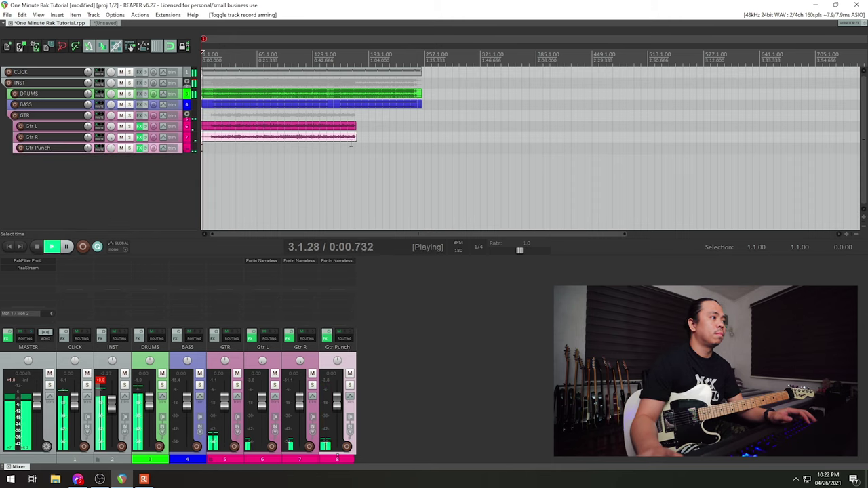
{"action": "scroll", "coordinate": [335, 103], "scroll_direction": "up", "scroll_amount": 5}
{"action": "scroll", "coordinate": [334, 102], "scroll_direction": "down", "scroll_amount": 4}
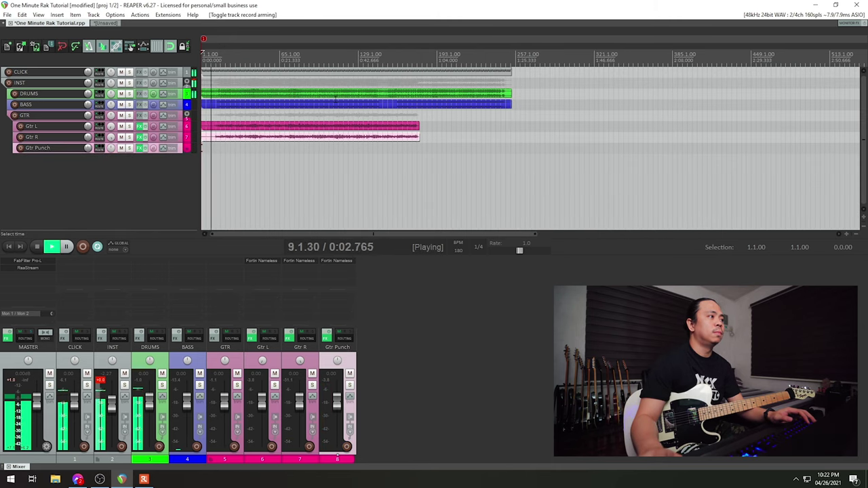